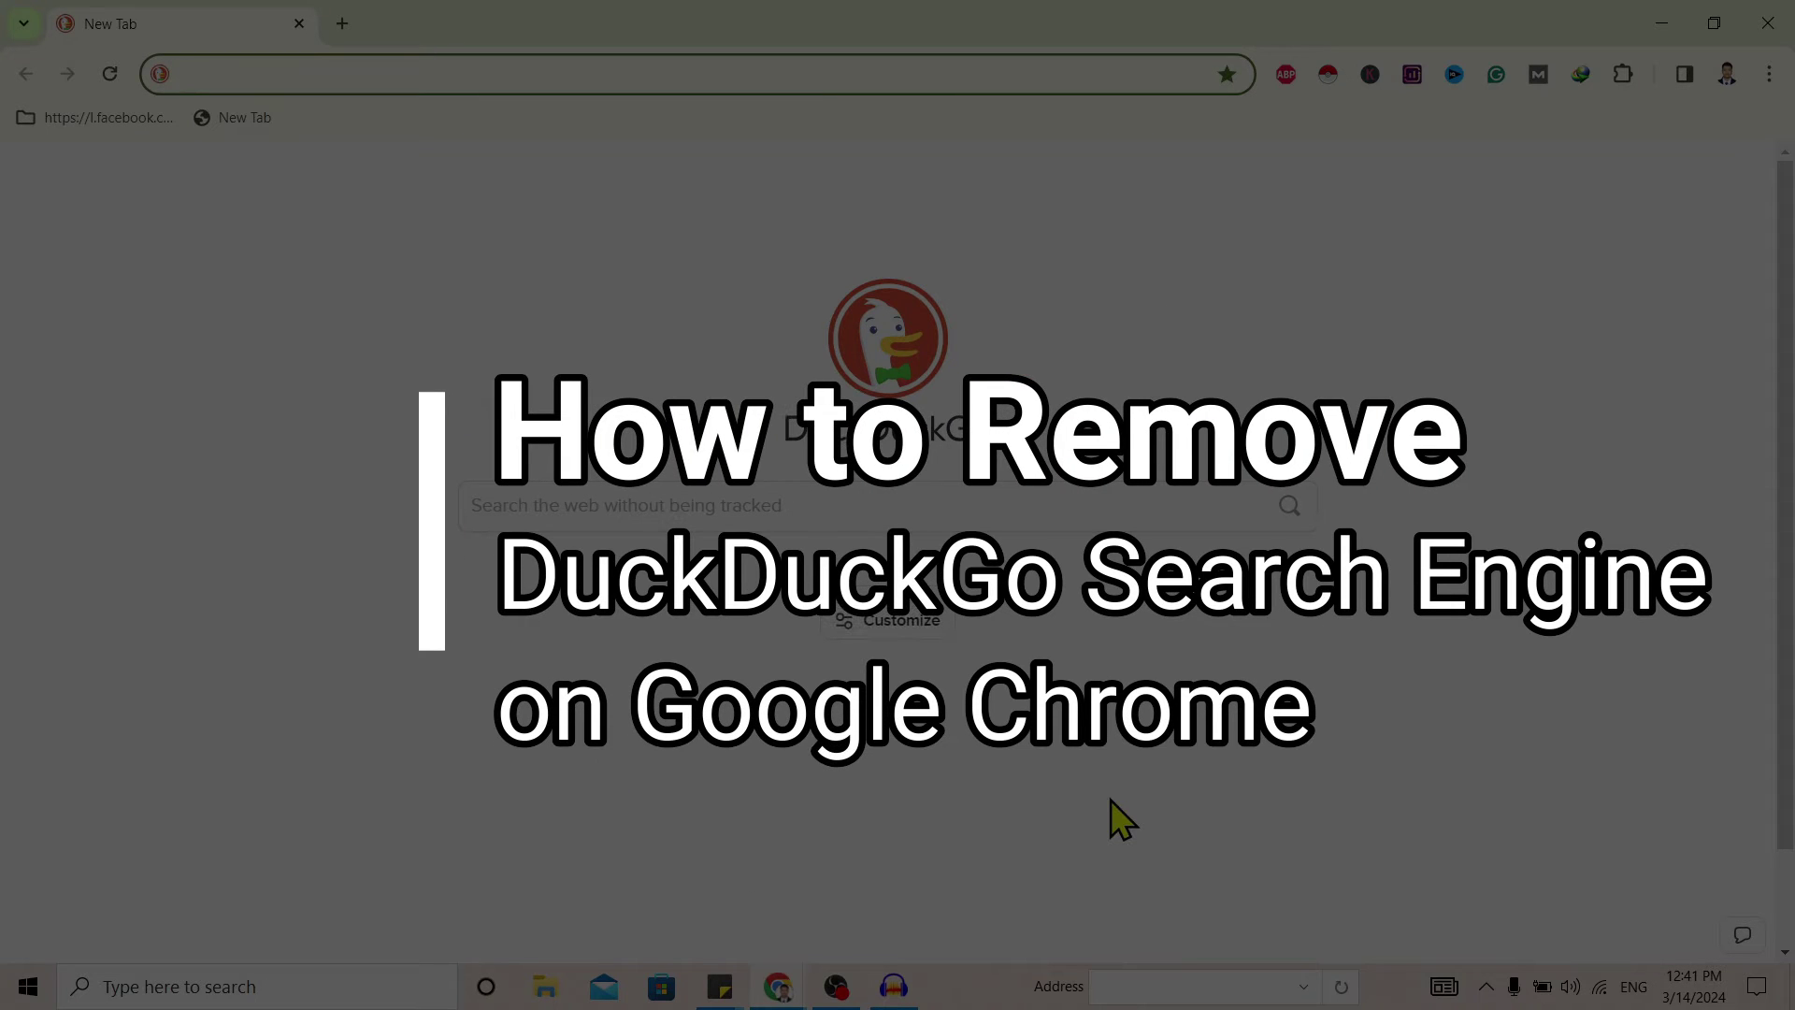
Step: On the DuckDuckGo new tab page, highlight some text and then clear the highlight
click(1118, 818)
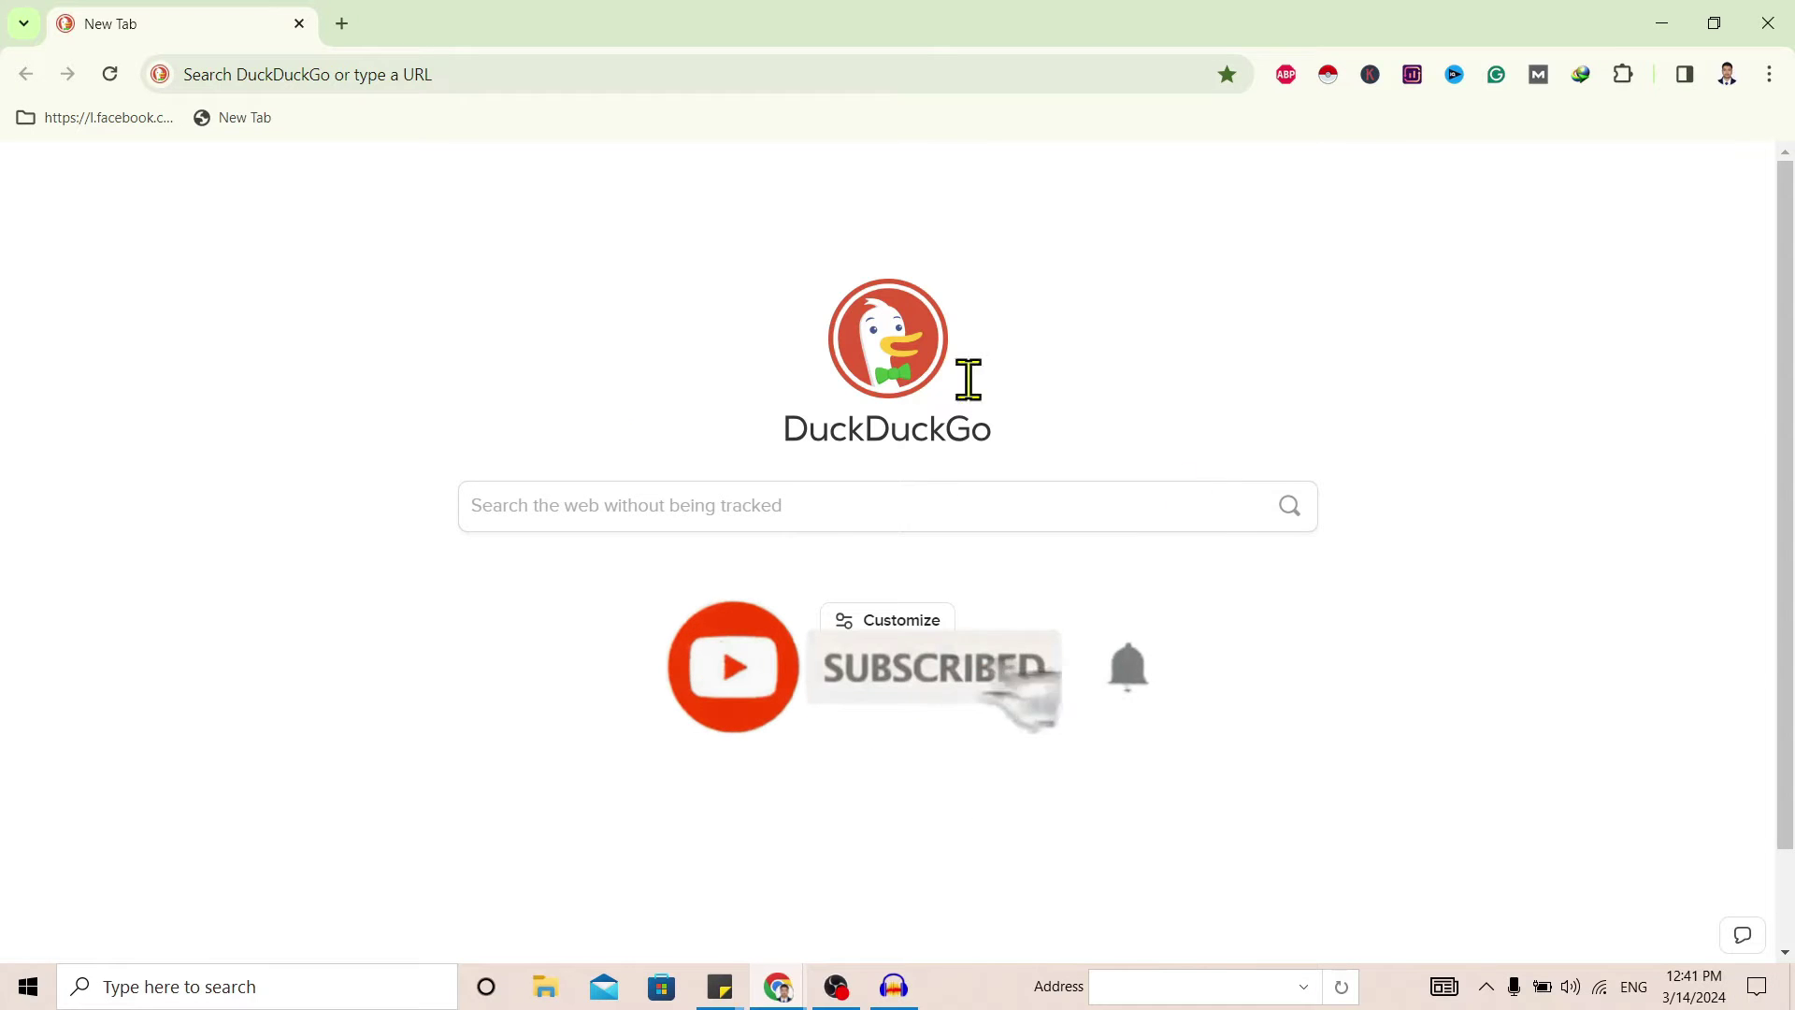
drag(967, 381, 1382, 627)
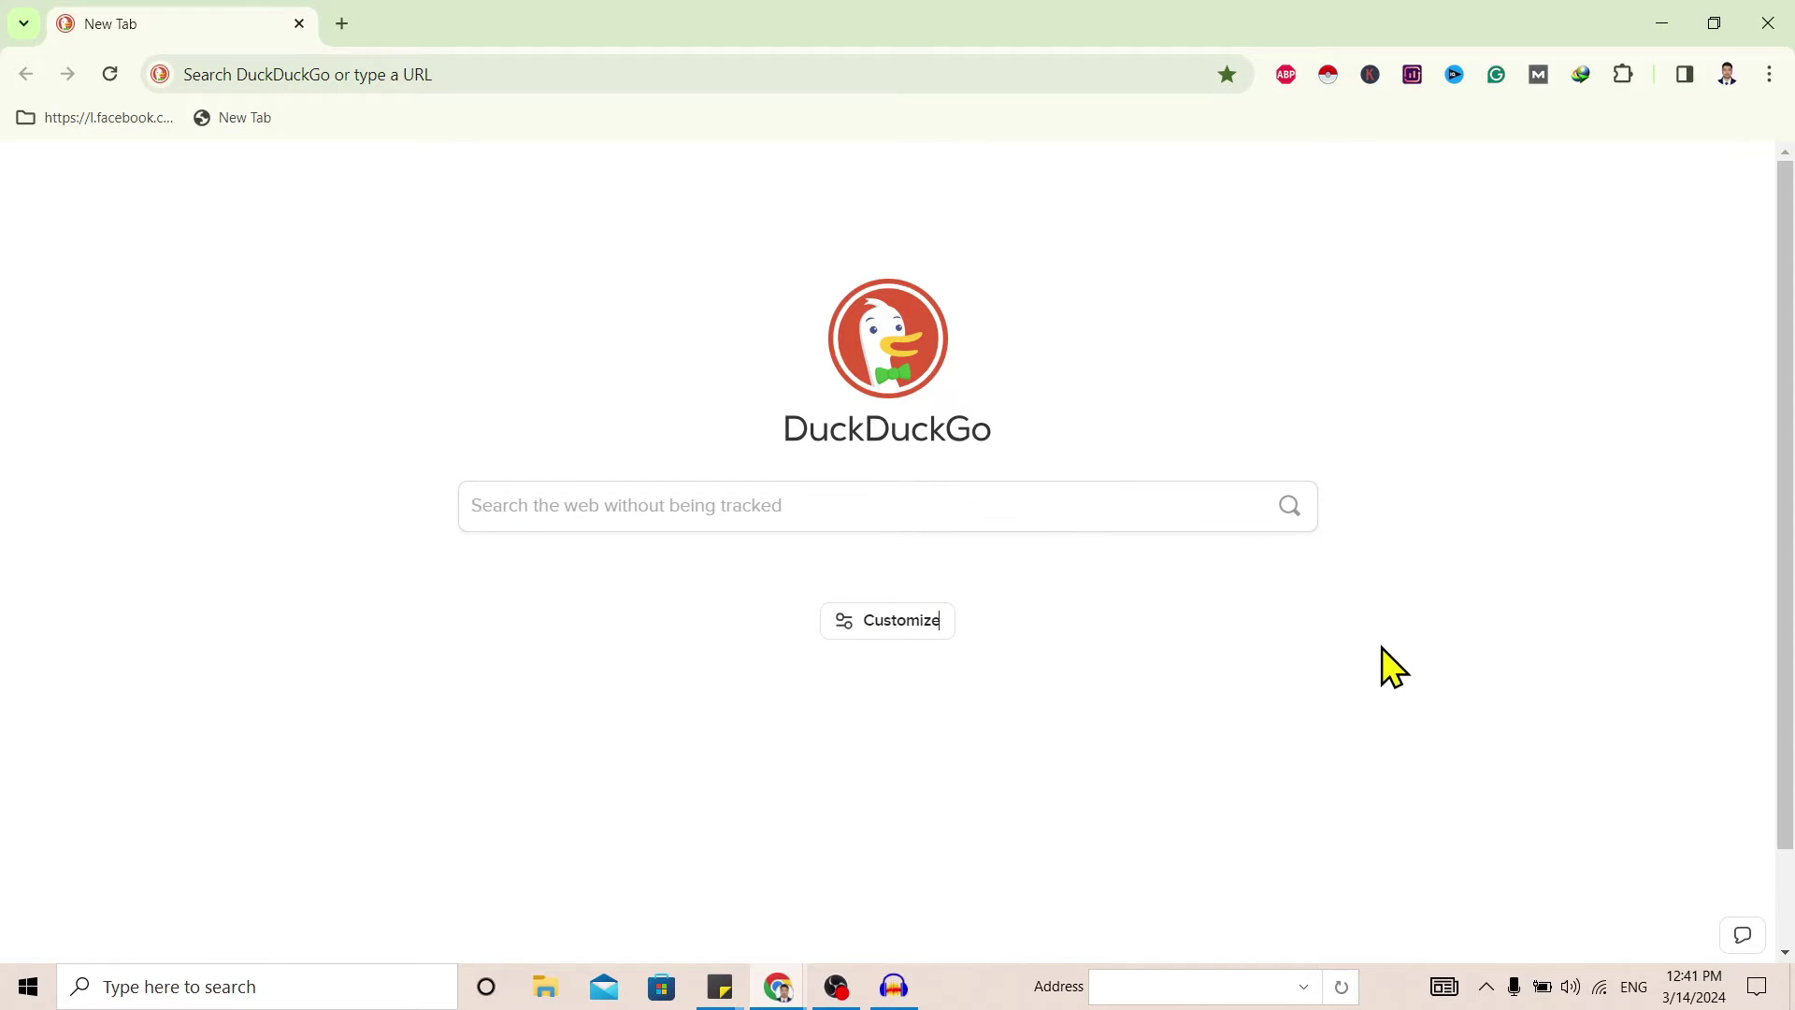
click(750, 311)
Step: Open Chrome Settings from the three-dot main menu
click(1768, 75)
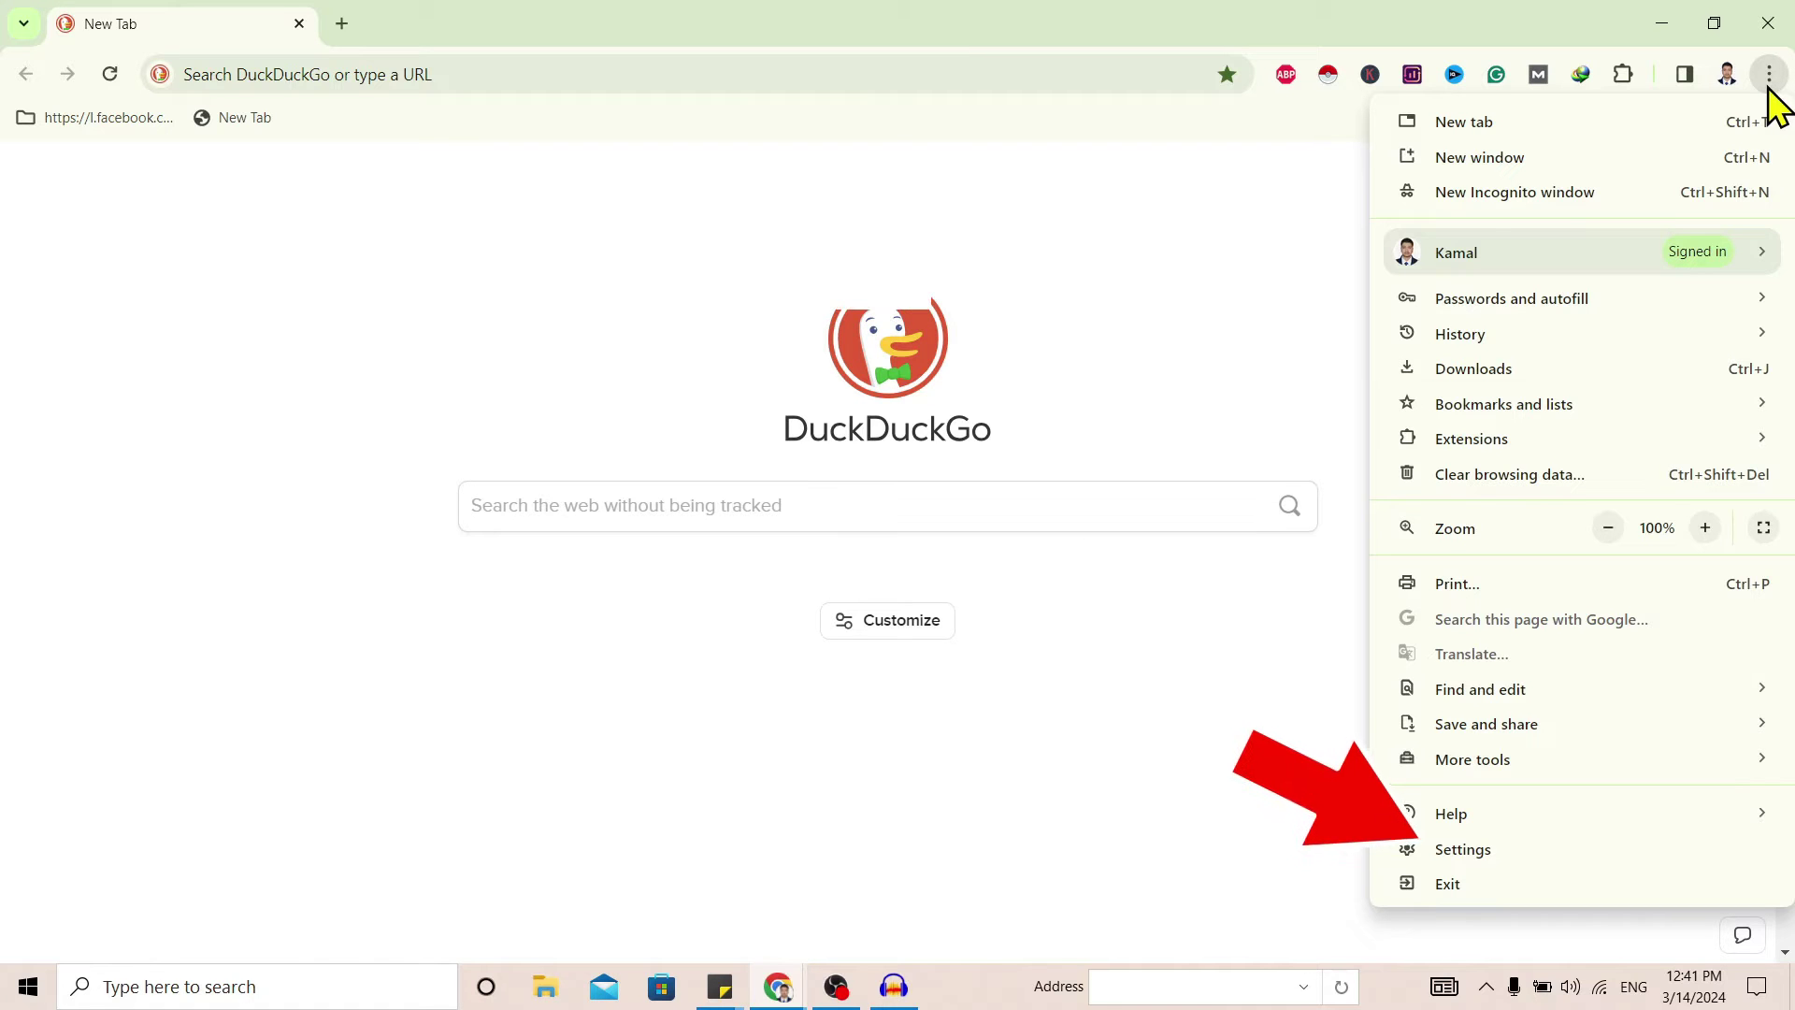
click(1462, 882)
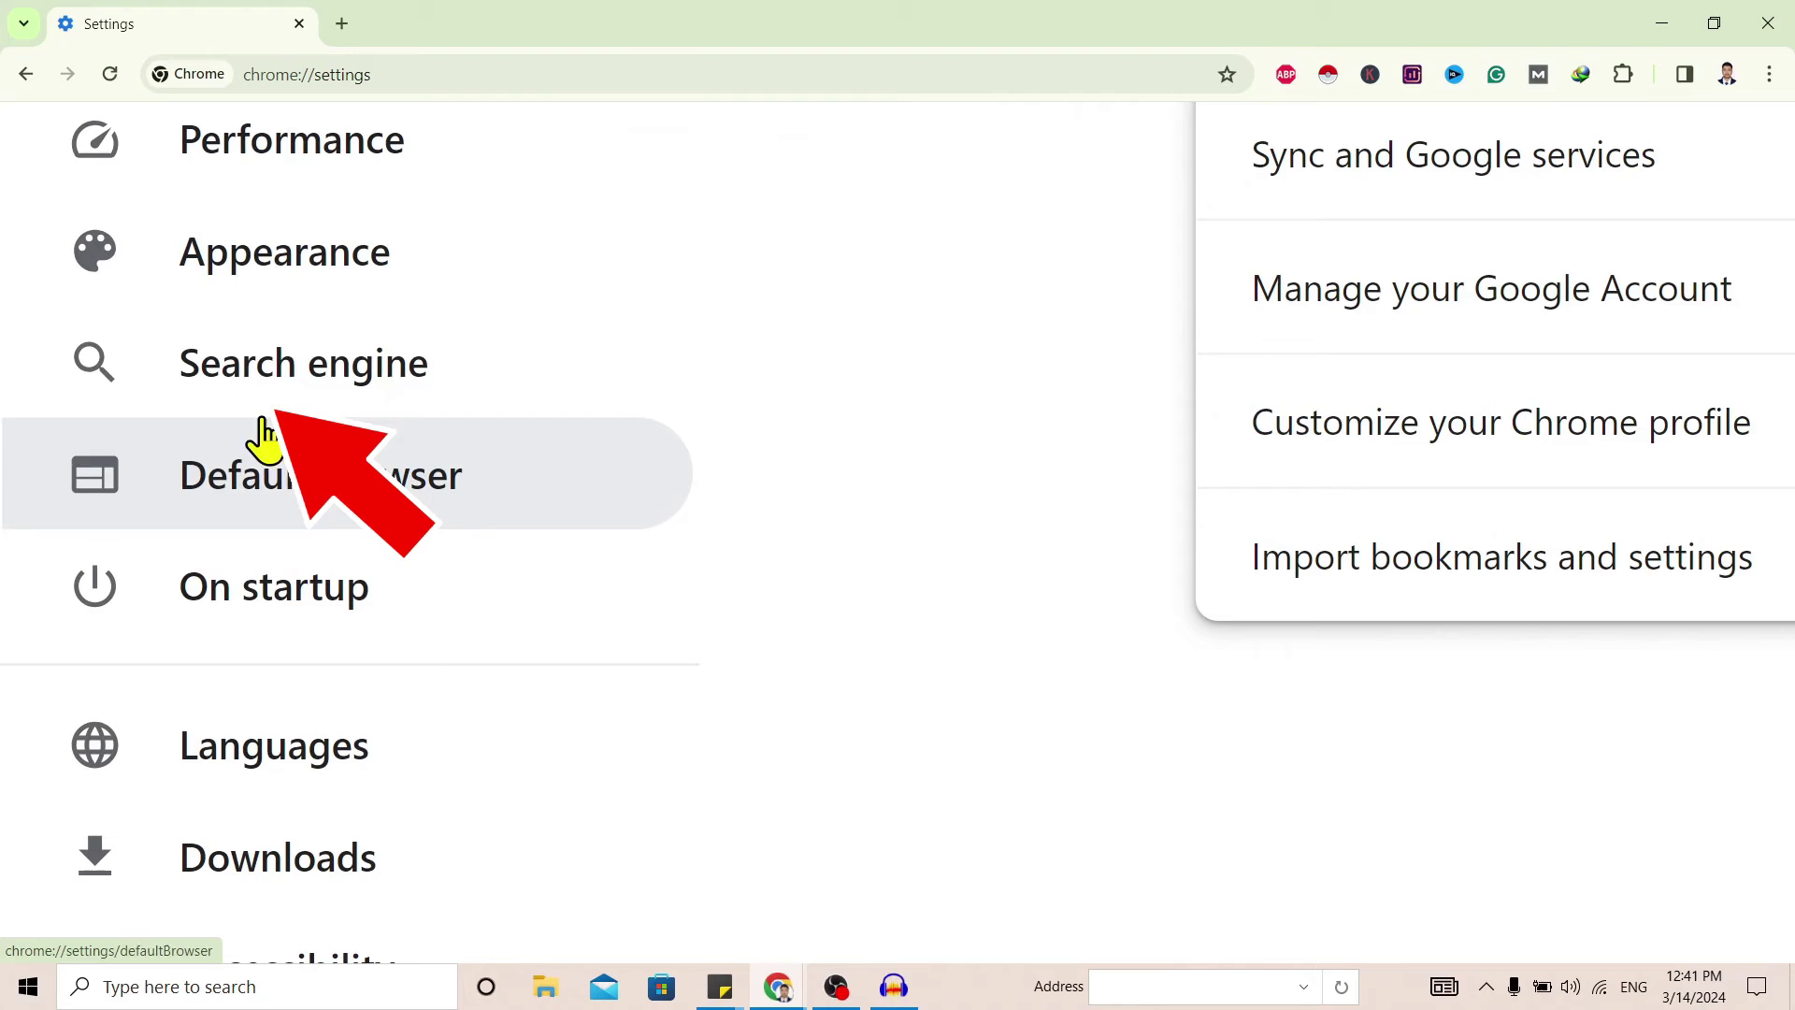
Step: On the Search engine settings page, choose Google as the address-bar search engine instead of DuckDuckGo
click(356, 384)
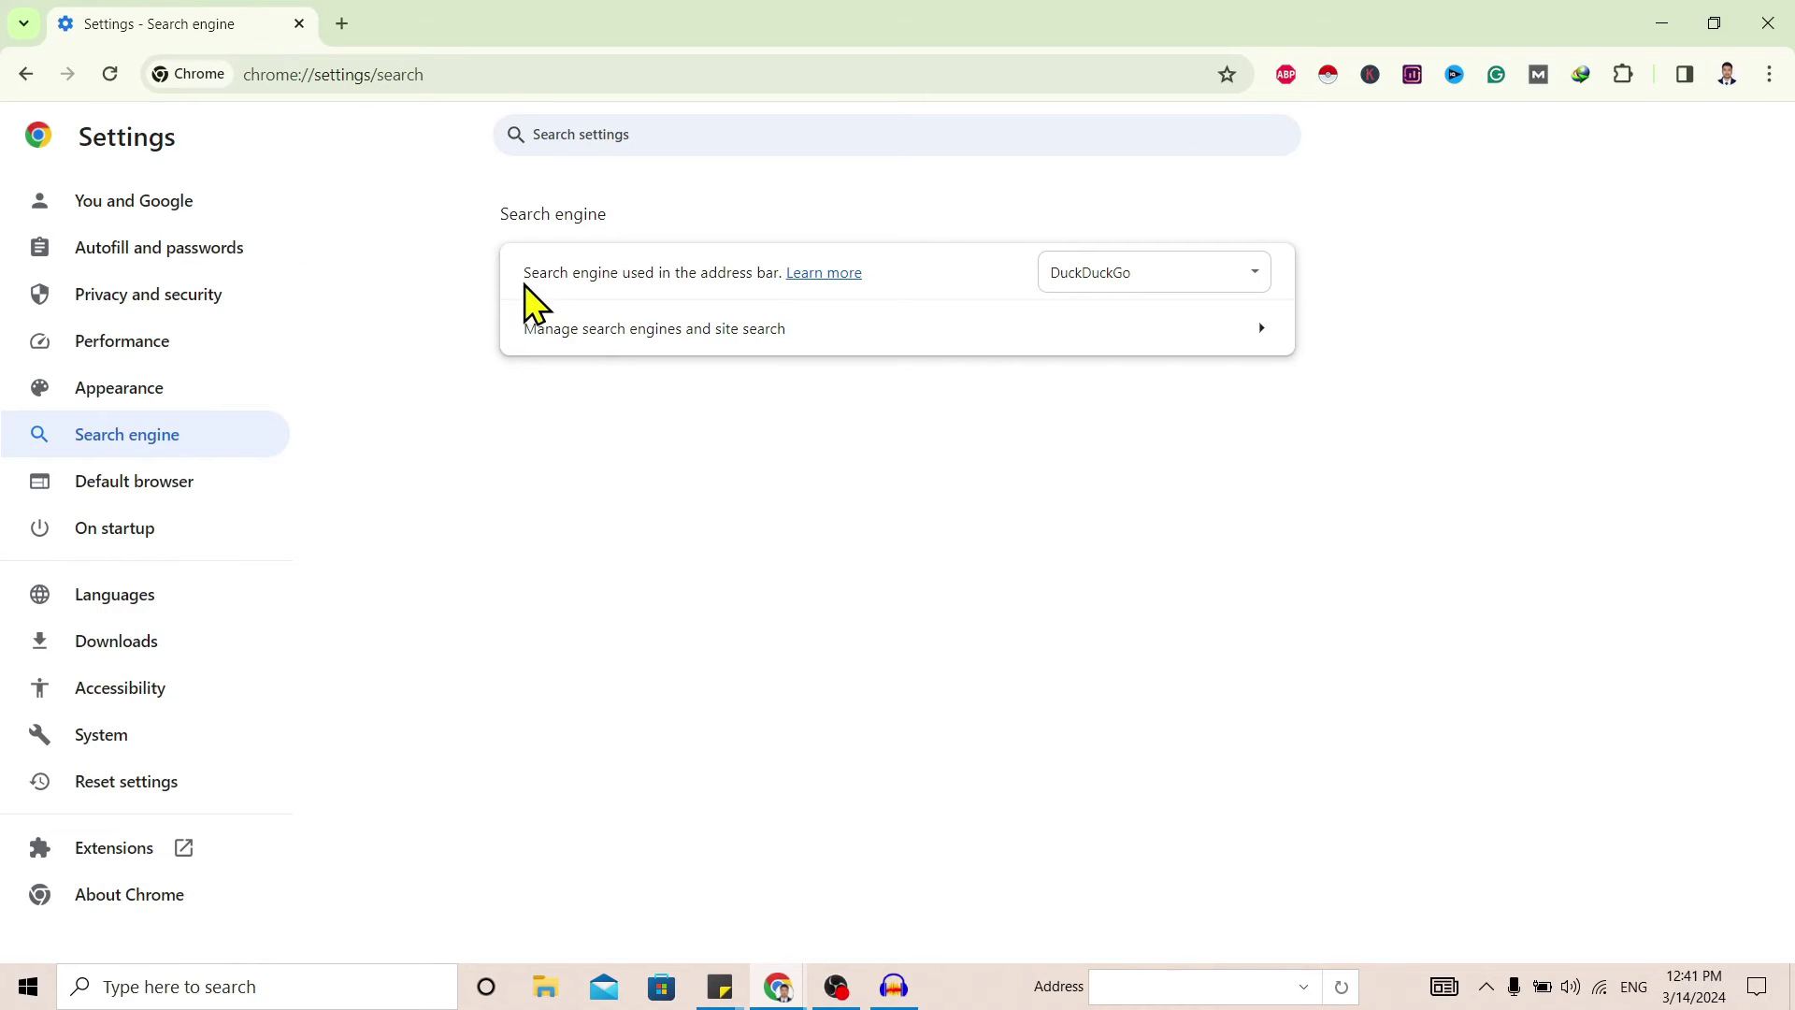
drag(545, 276, 790, 300)
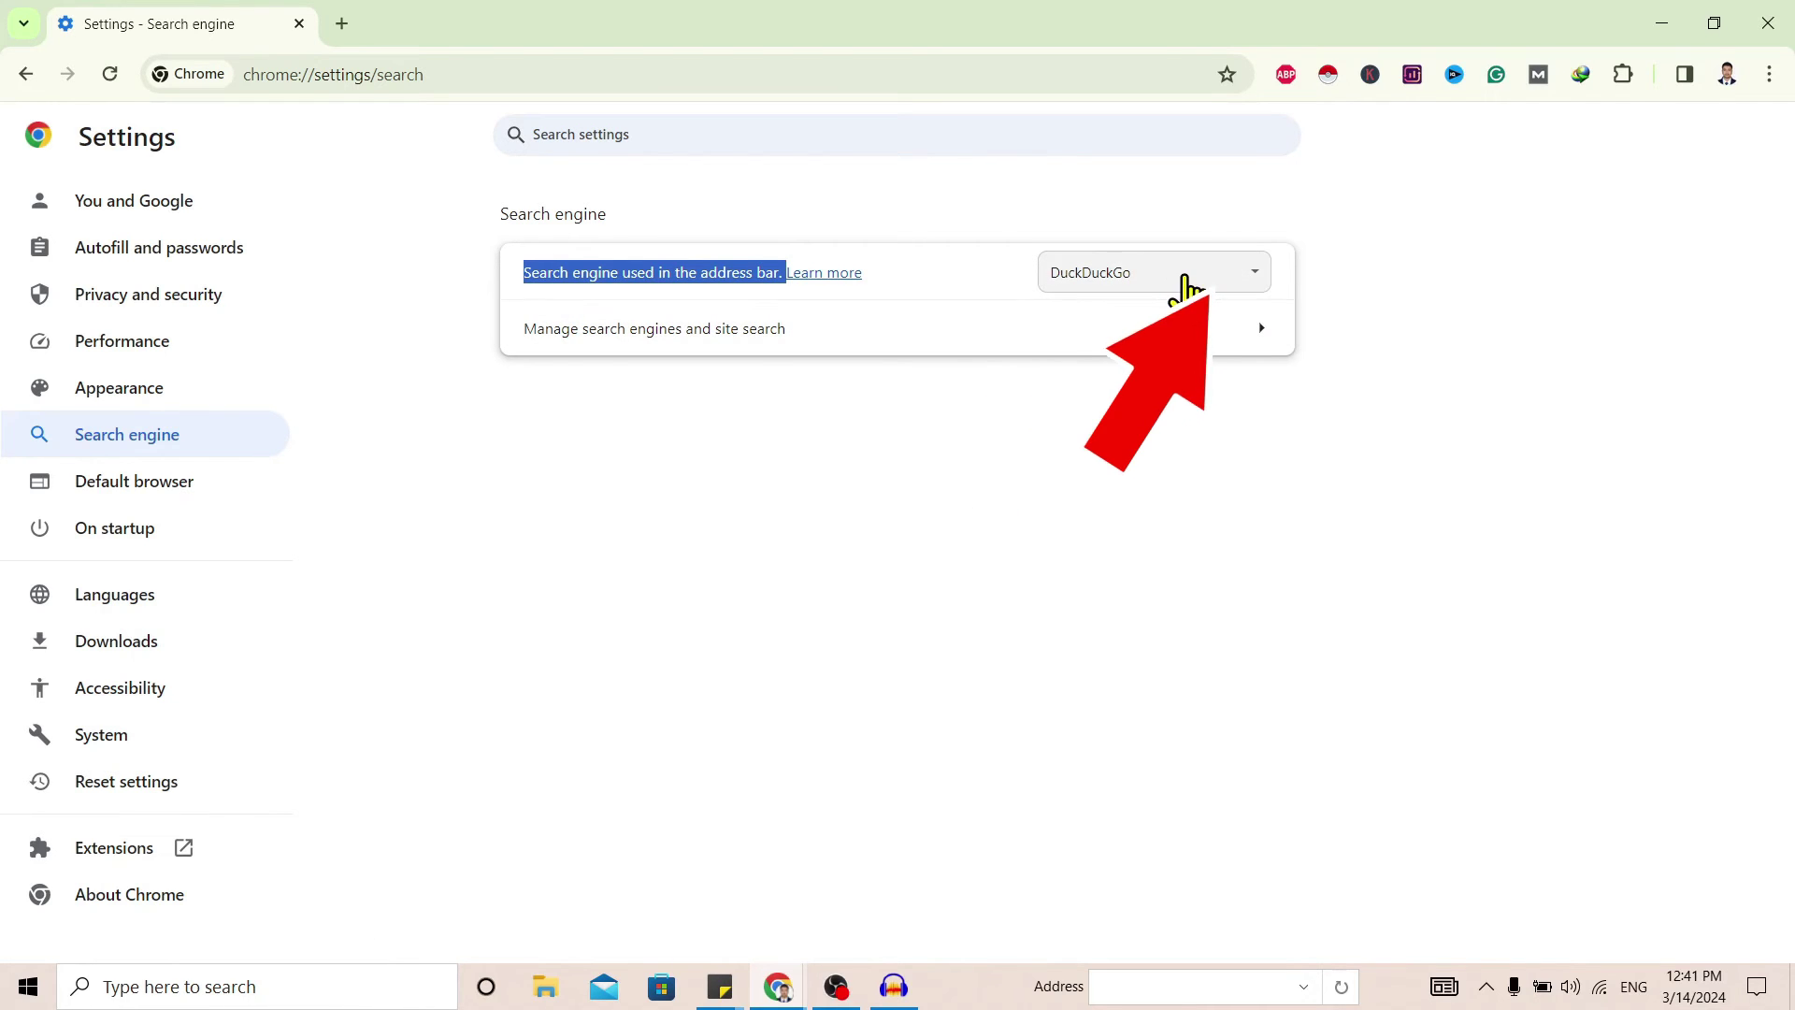
click(1258, 278)
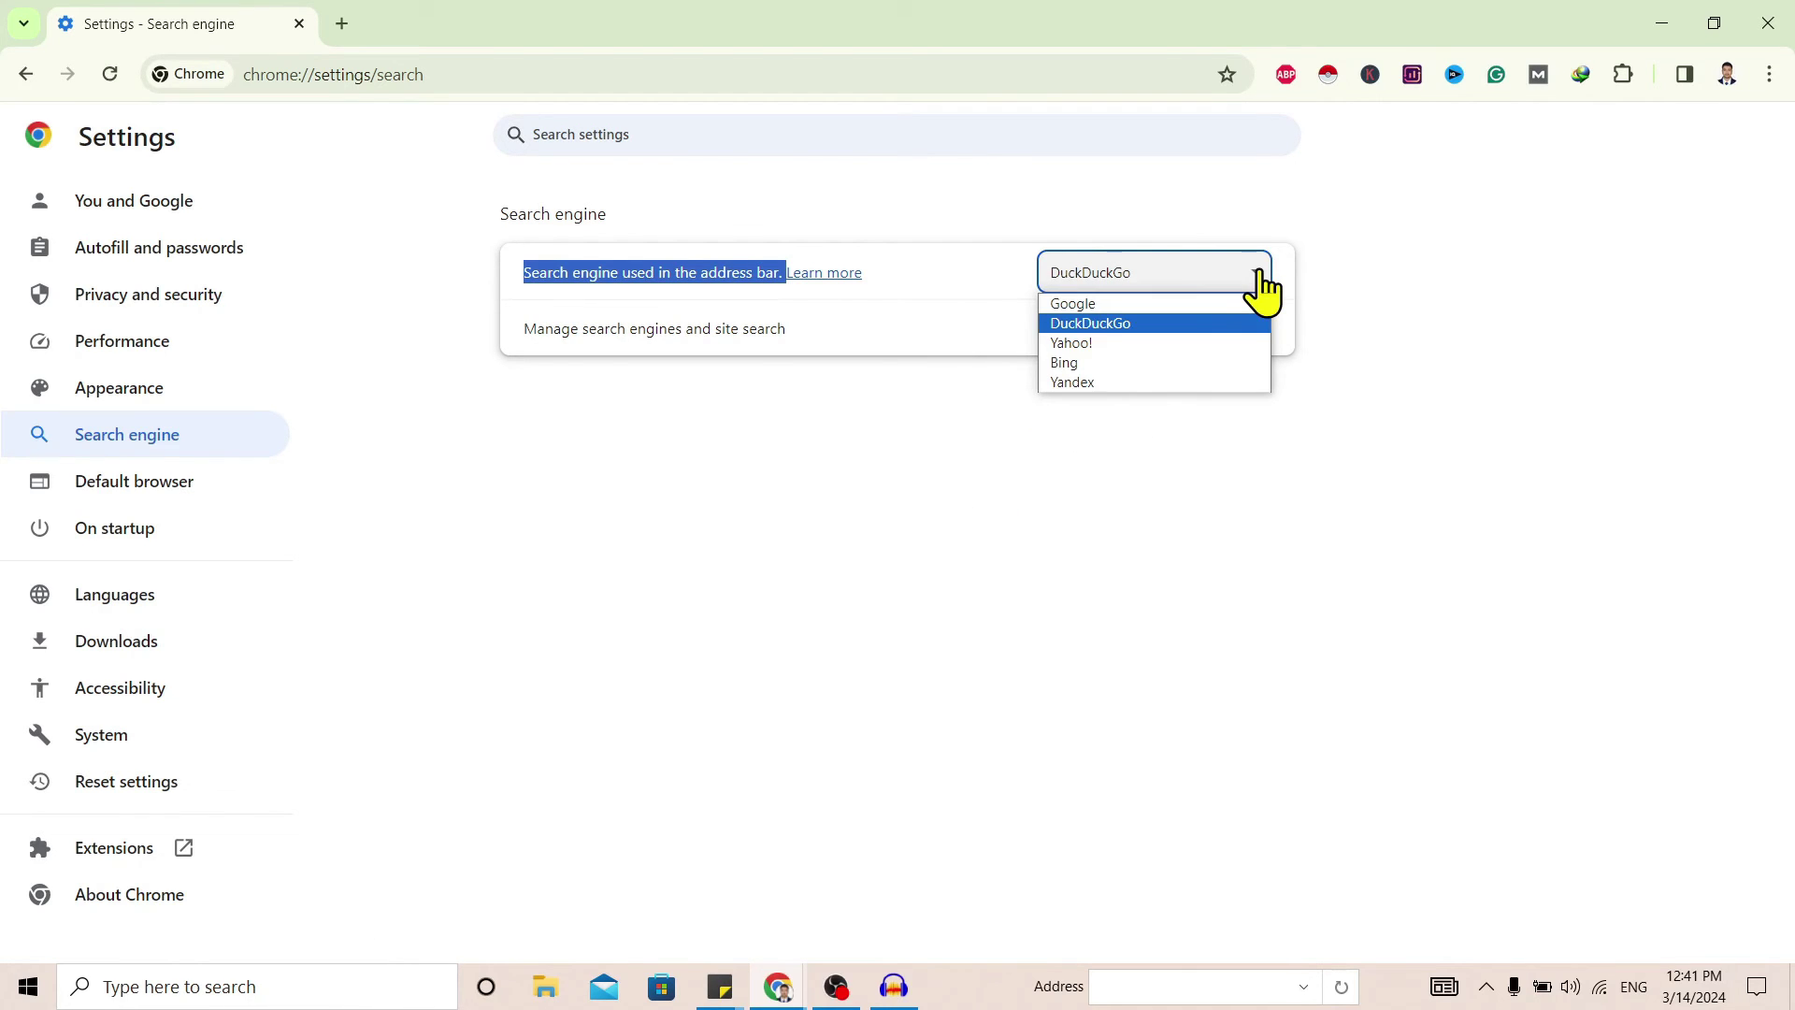
click(1126, 306)
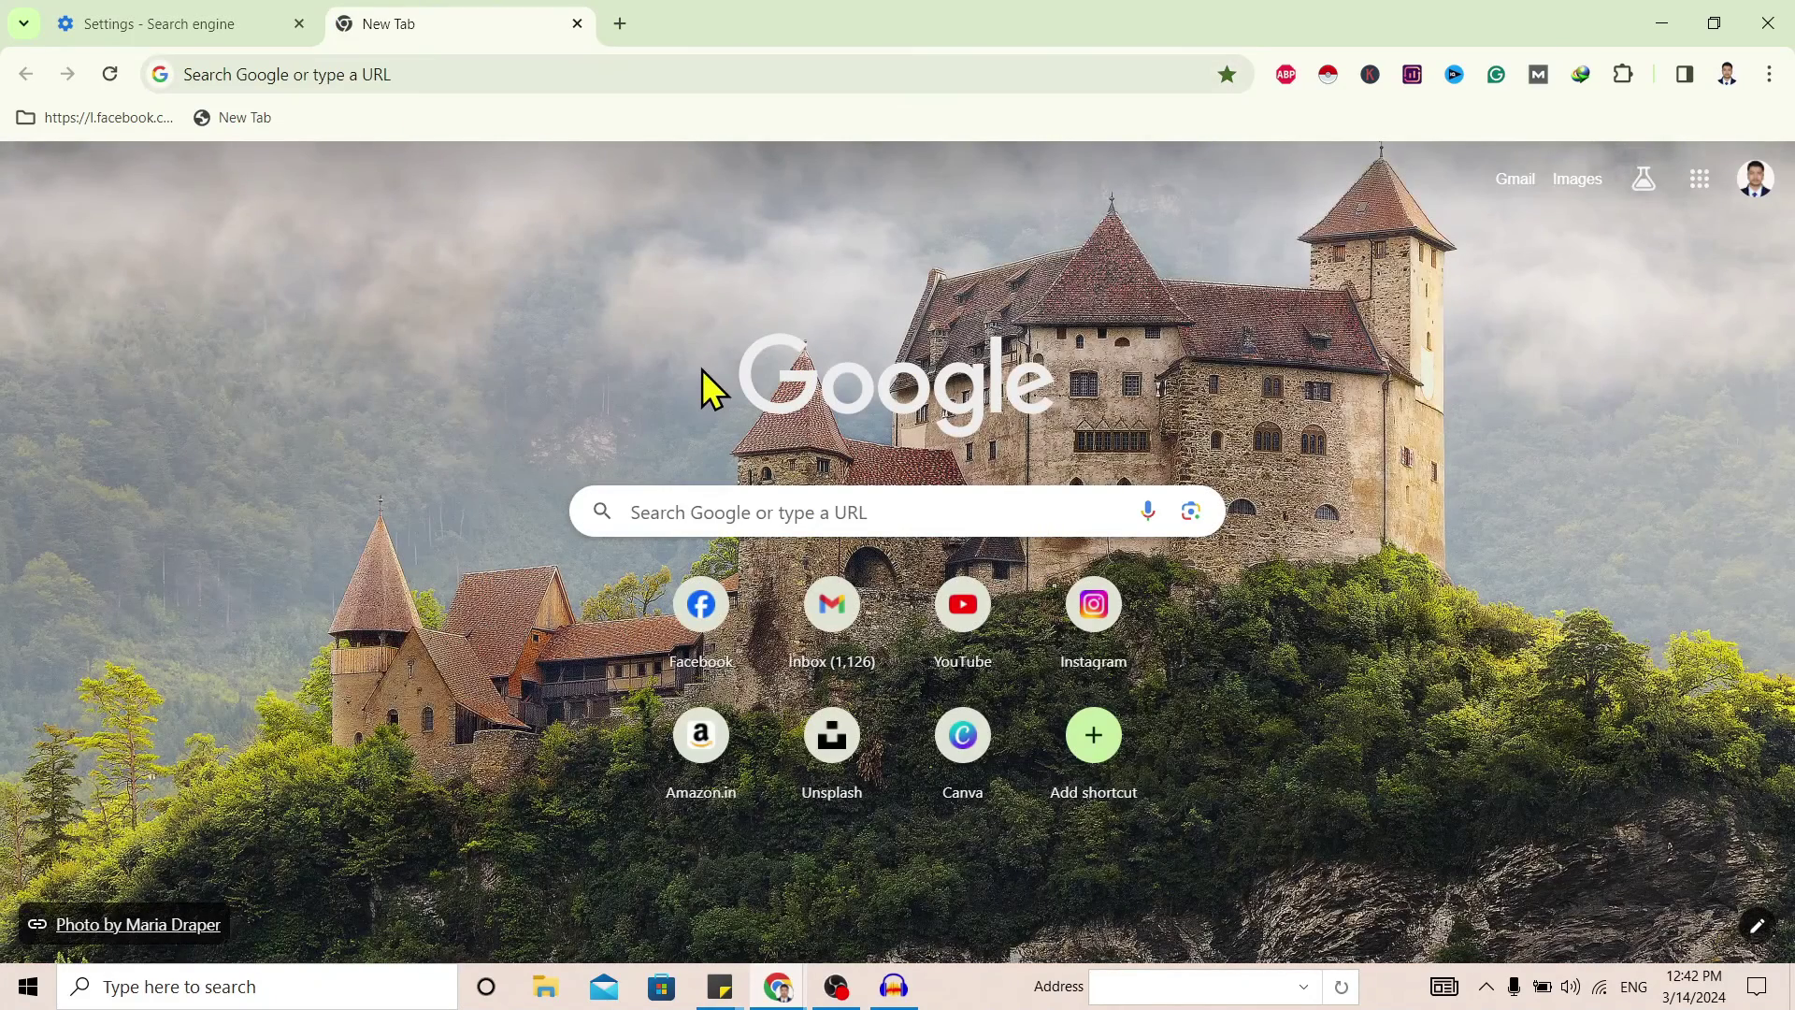
click(1230, 754)
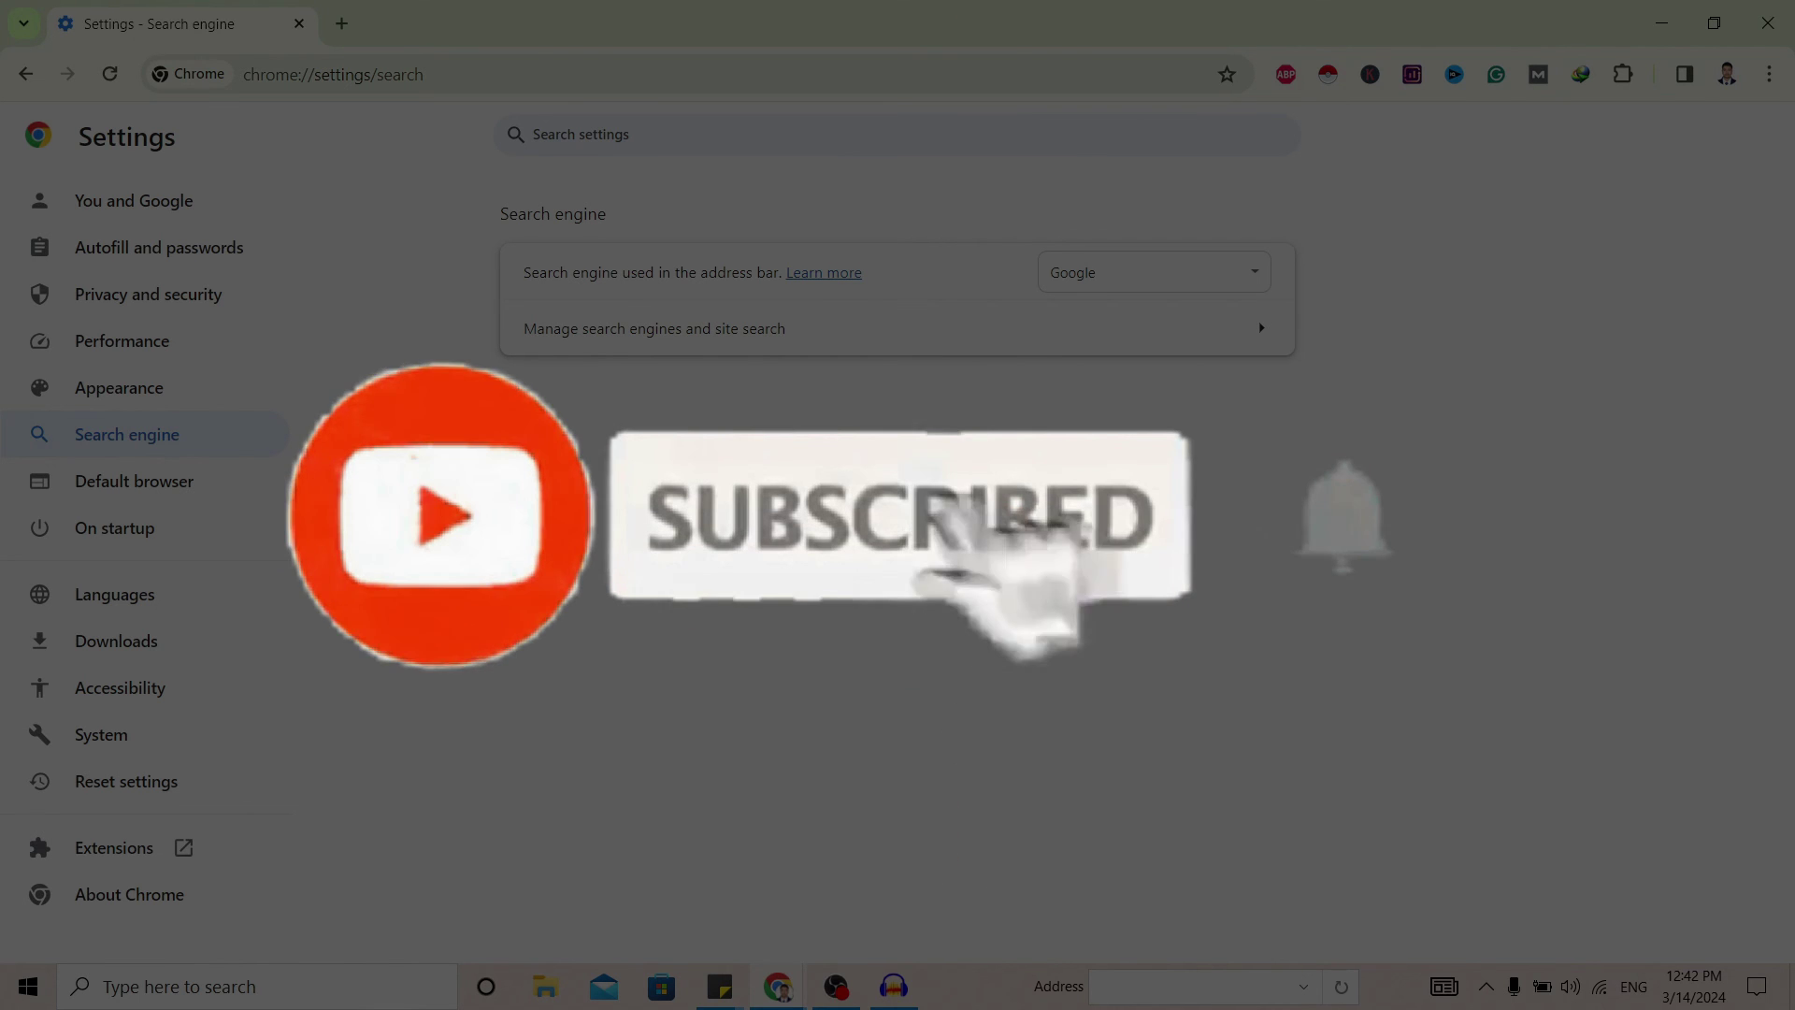
key(ctrl+a)
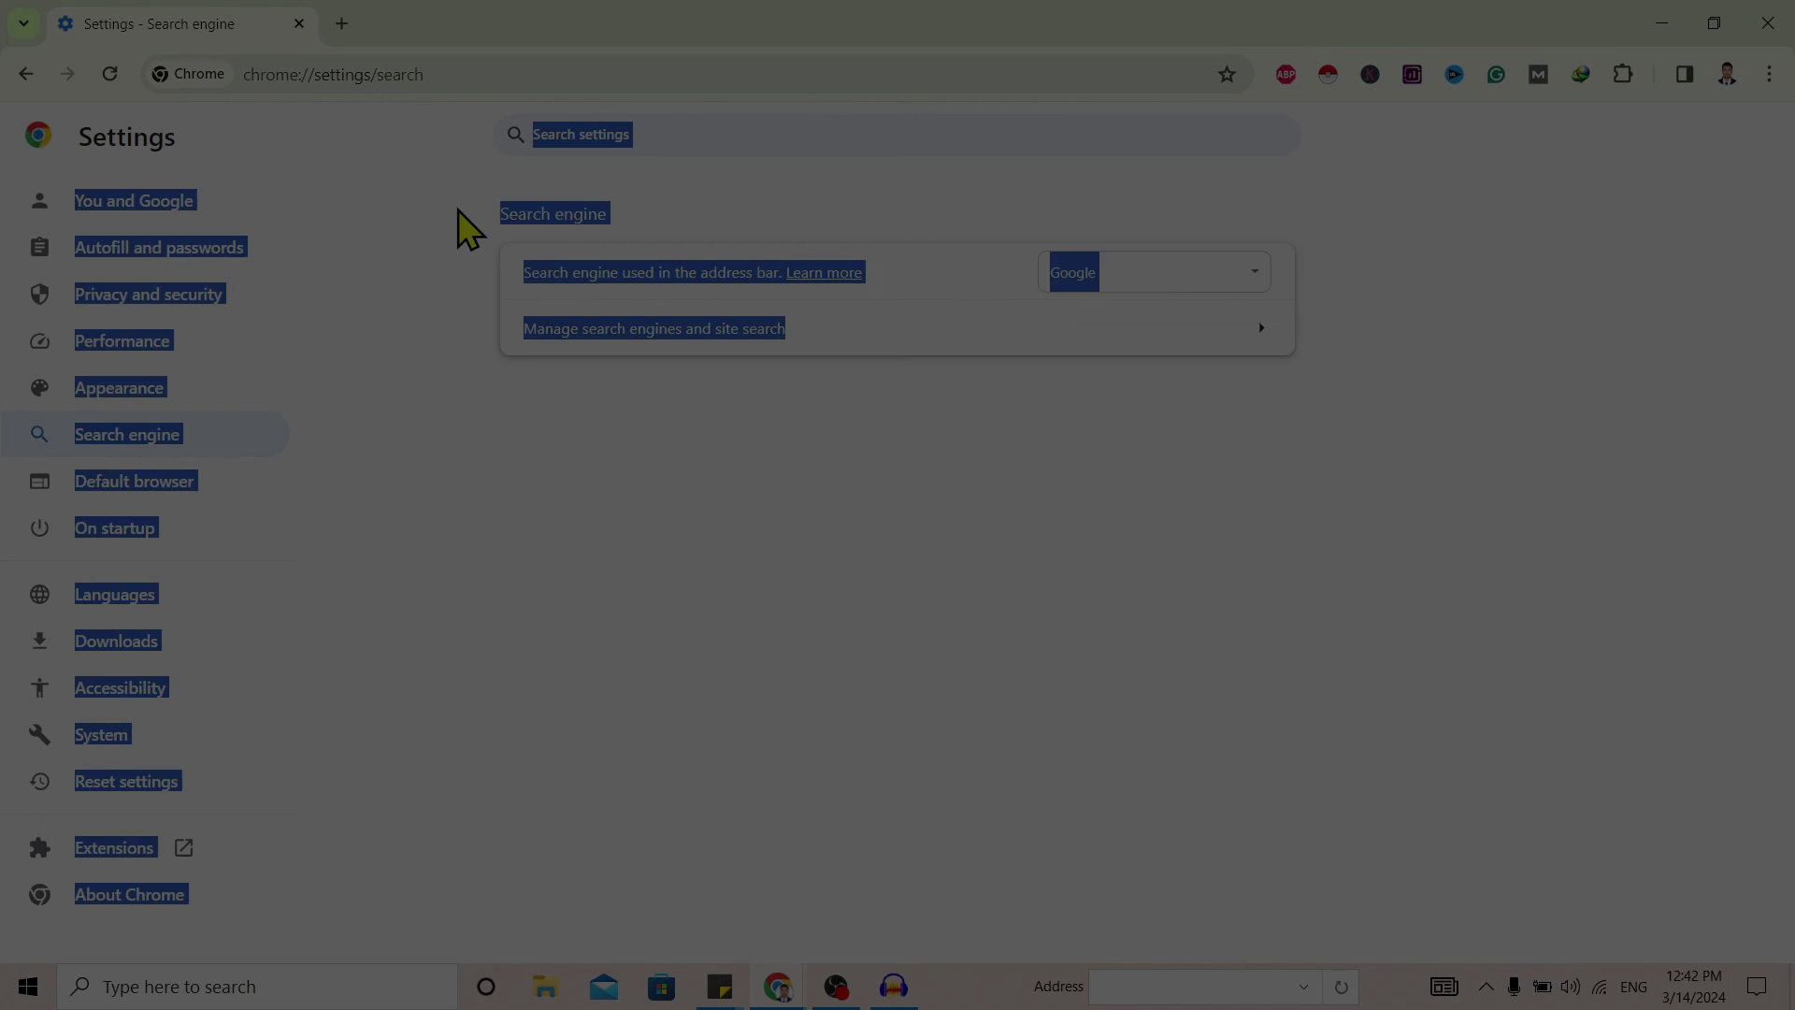